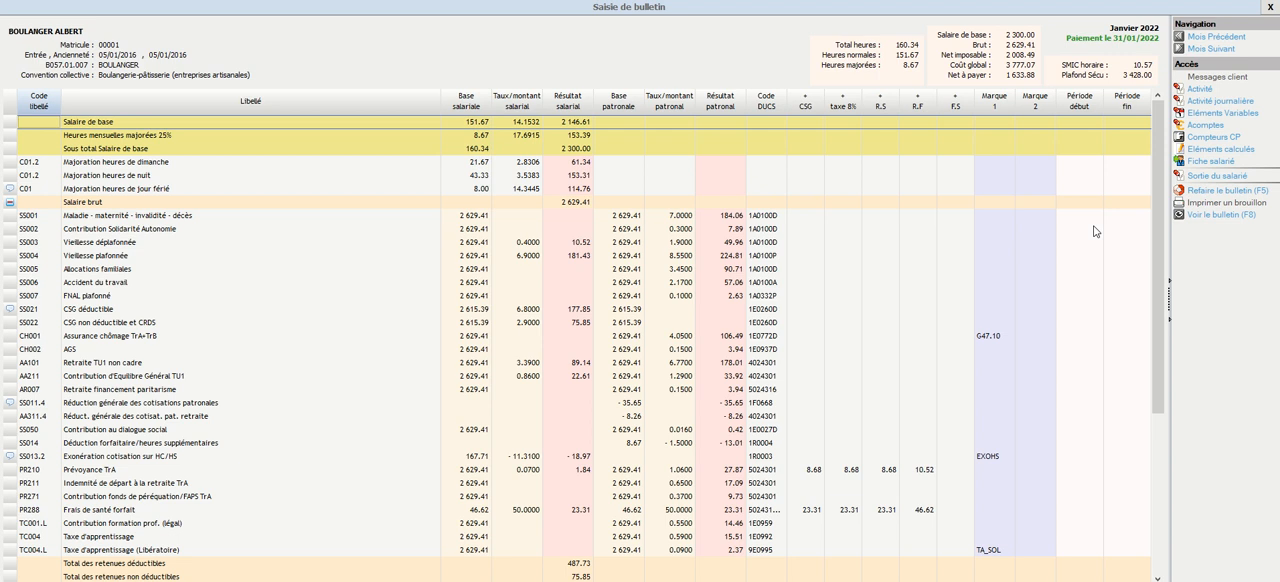
Open the employee exit form from the January 2022 payslip and set the contract end date to 31/01/2022
left_click(1206, 177)
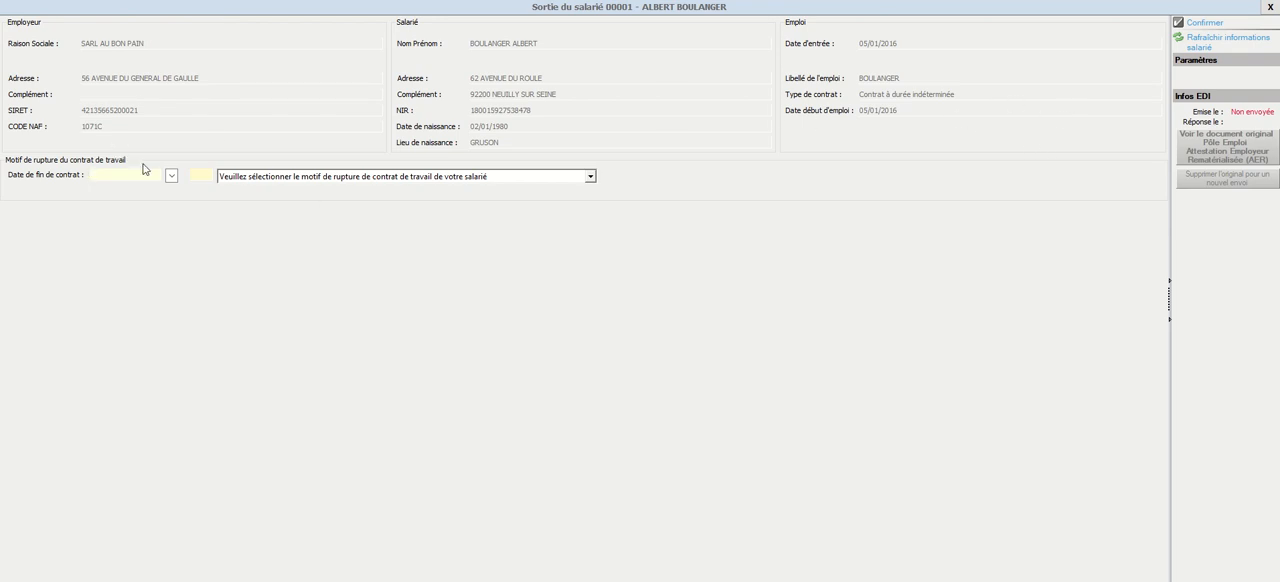
left_click(171, 176)
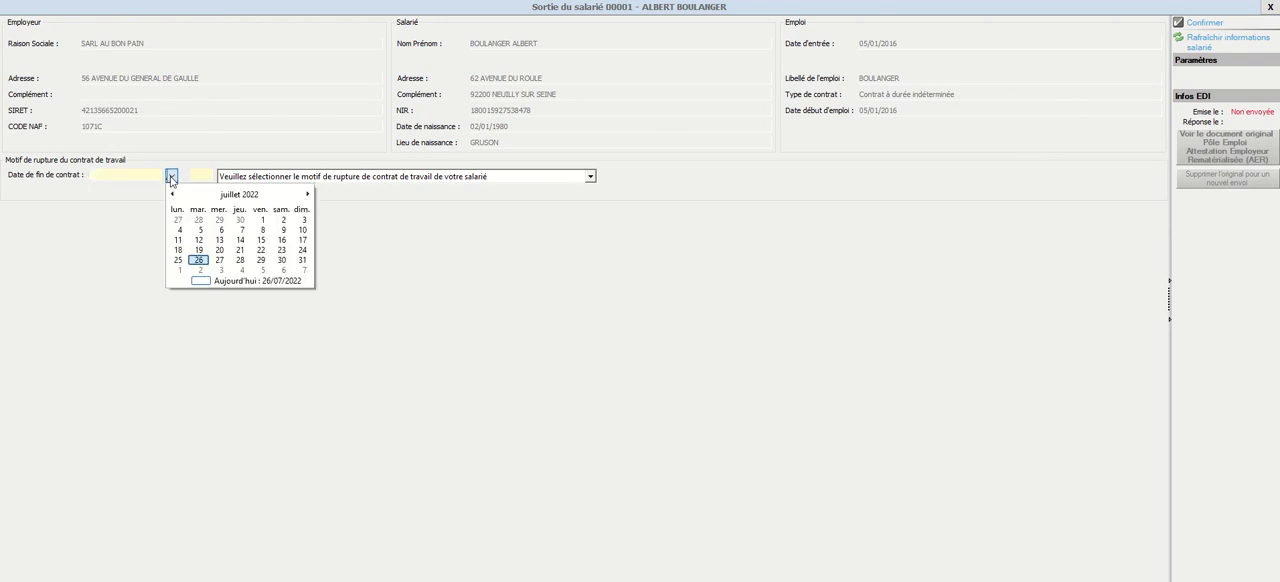
left_click(171, 178)
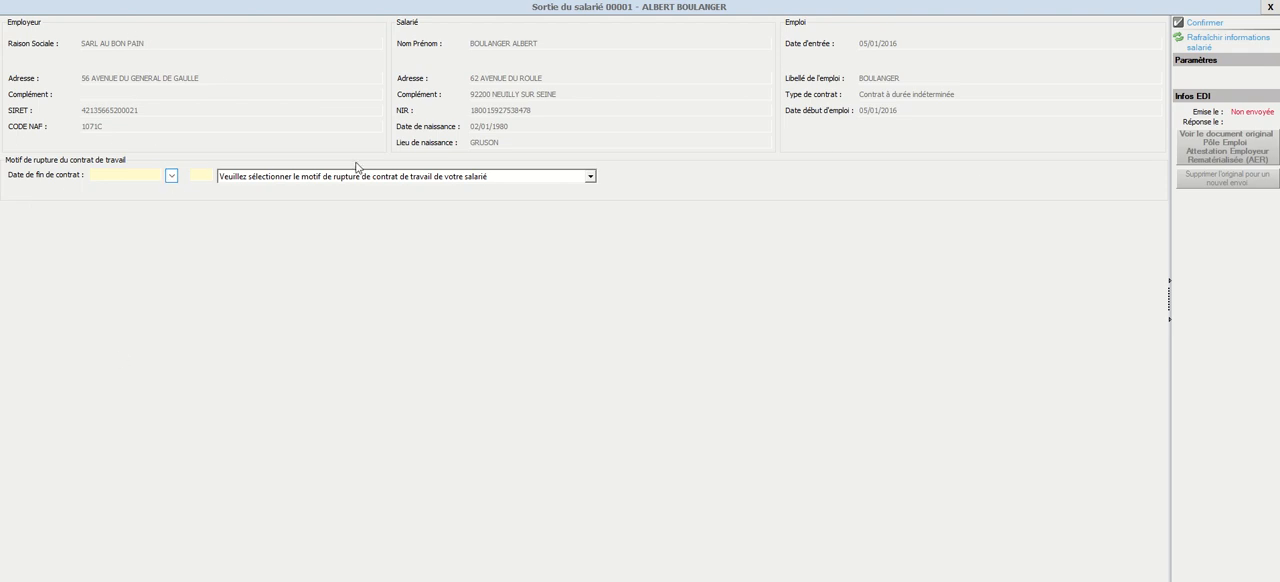
left_click(145, 177)
left_click(171, 176)
left_click(173, 196)
left_click(173, 195)
left_click(173, 195)
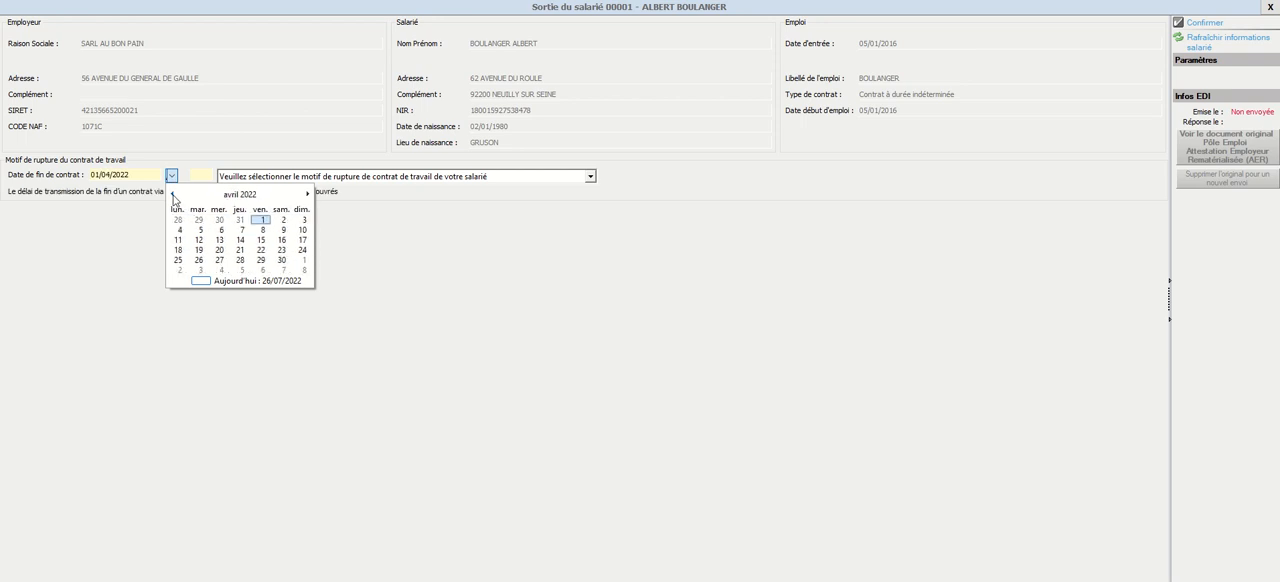
left_click(173, 195)
left_click(173, 195)
left_click(173, 195)
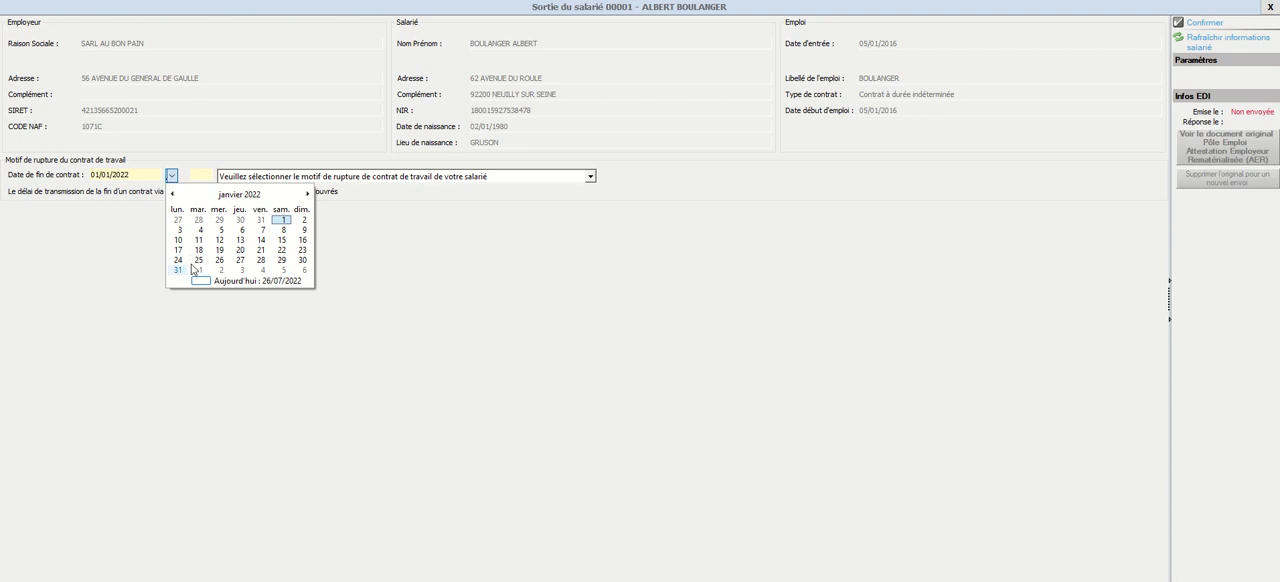
left_click(178, 270)
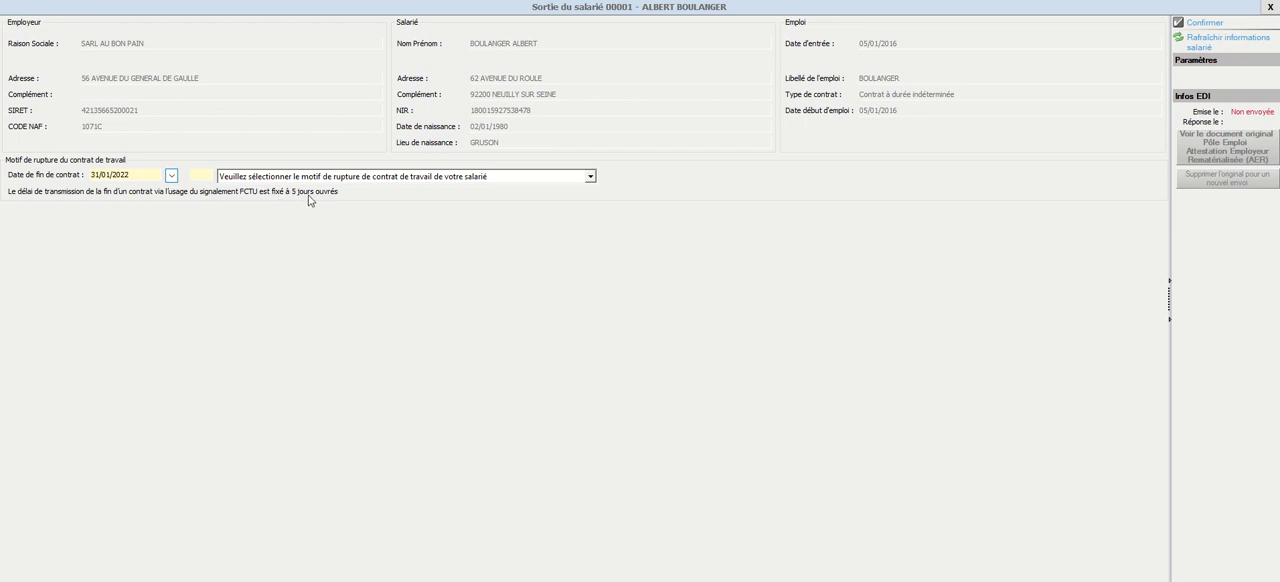
Set the contract termination reason to 043 - Rupture conventionnelle and look through the indemnity fields it offers
left_click(472, 177)
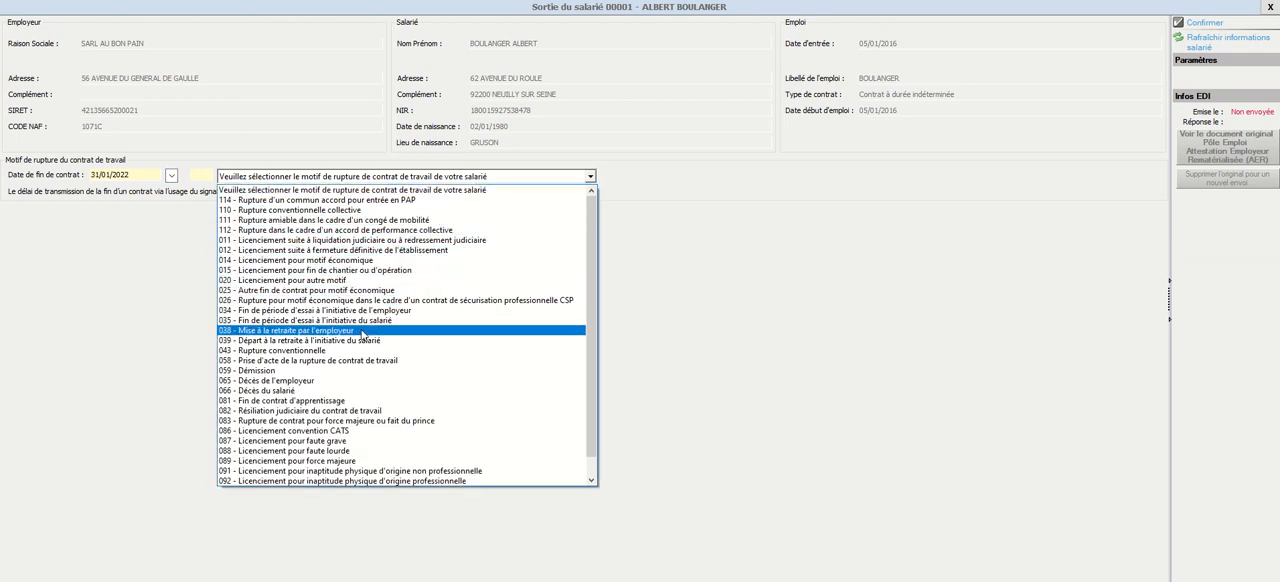
left_click(361, 351)
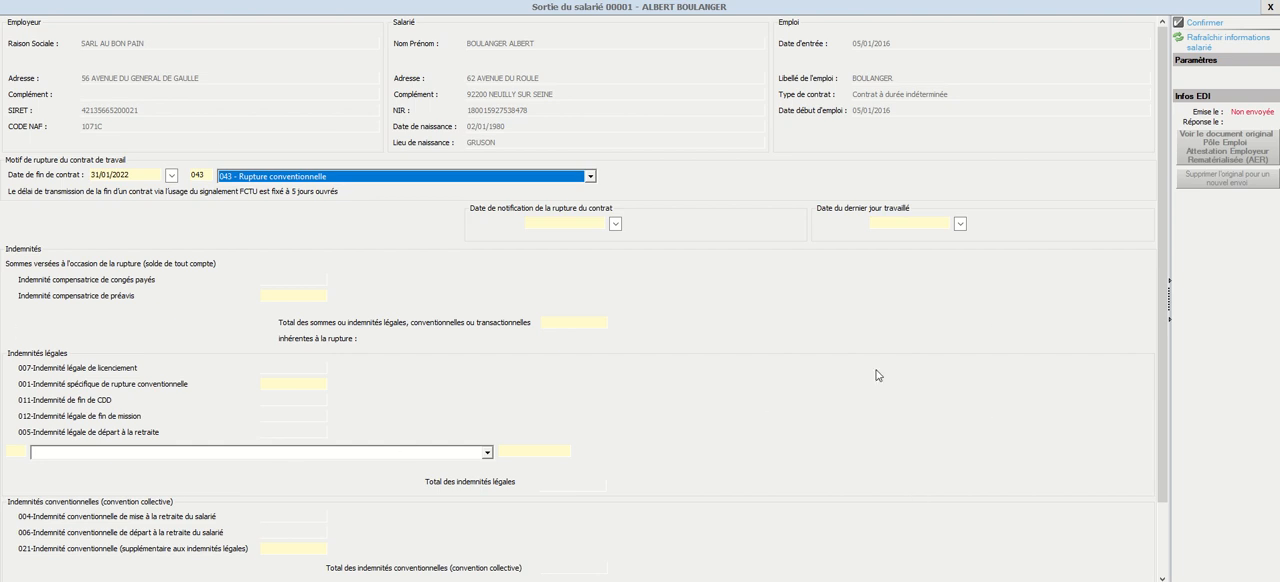
scroll(877, 377, "down", 3)
scroll(877, 377, "up", 3)
Try 059 - Démission as the termination reason, and restore 043 - Rupture conventionnelle
left_click(296, 179)
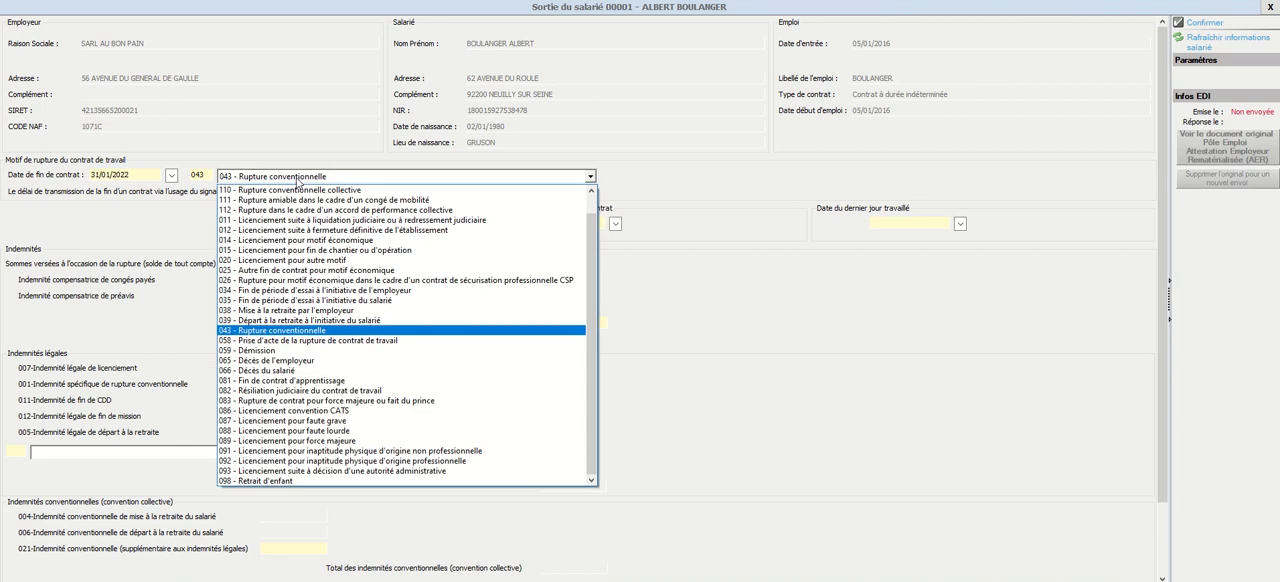
left_click(280, 351)
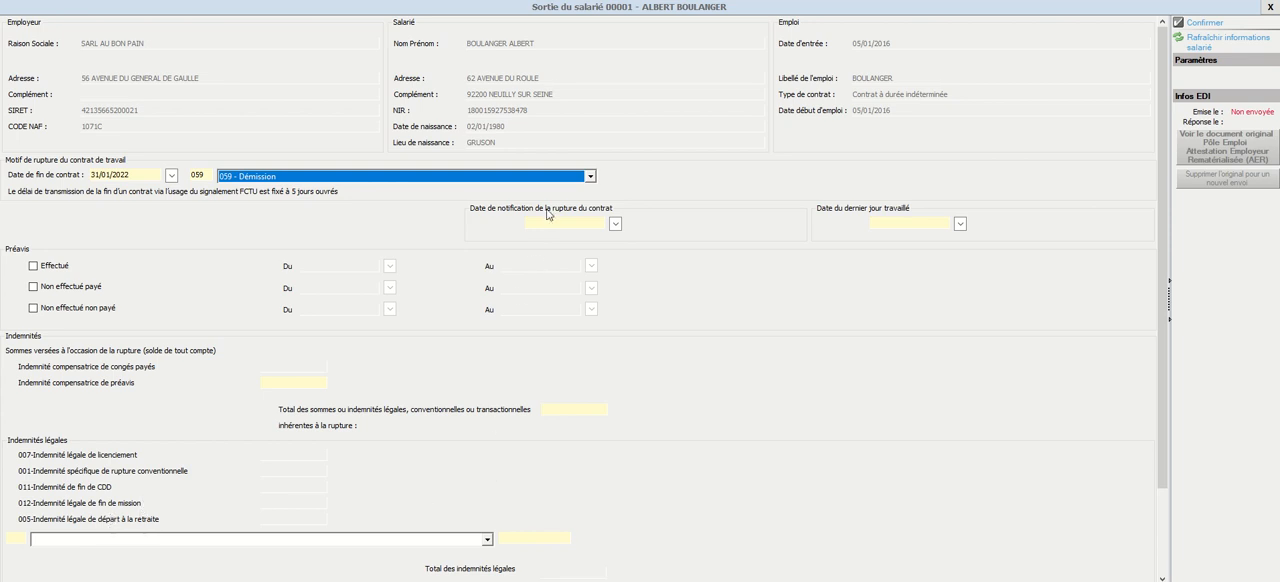
left_click(570, 177)
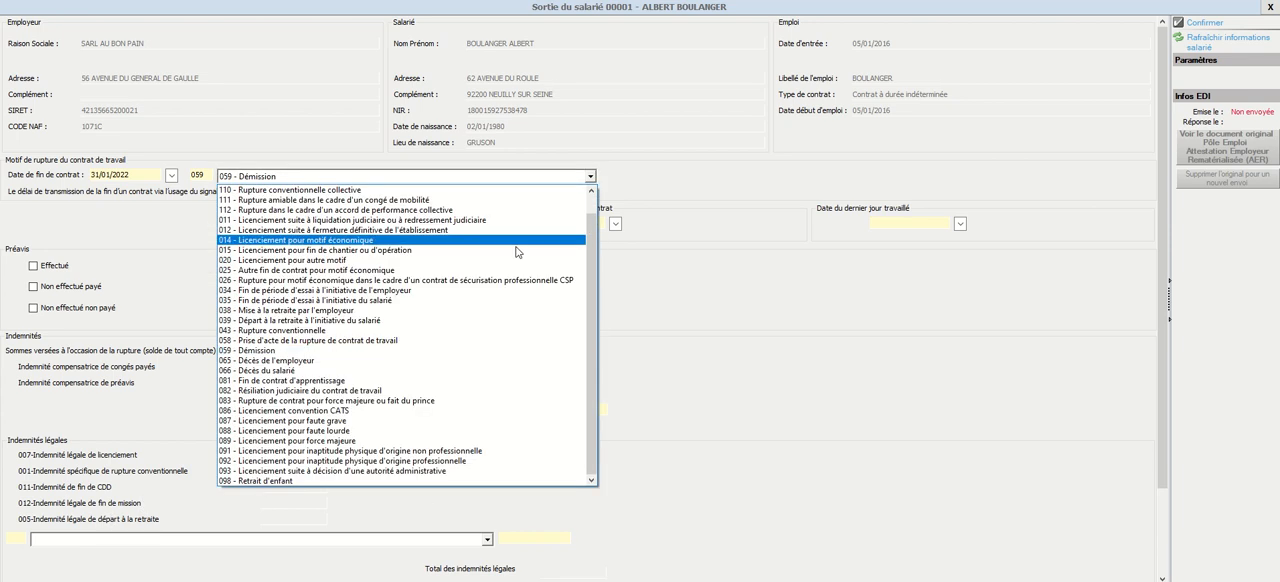
left_click(452, 330)
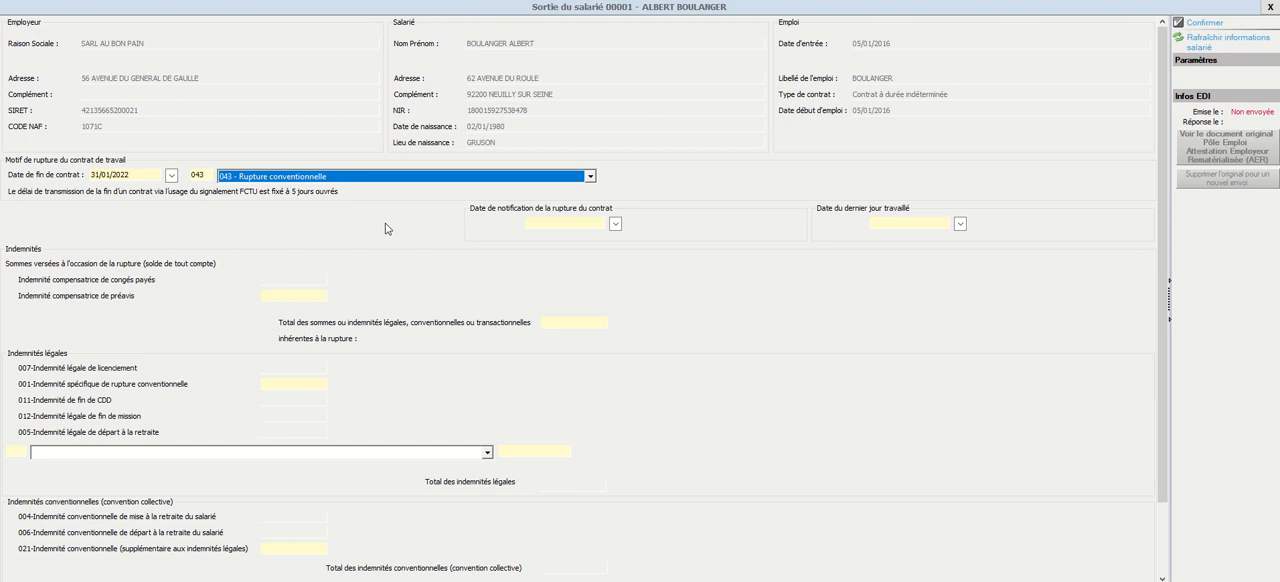
left_click(416, 178)
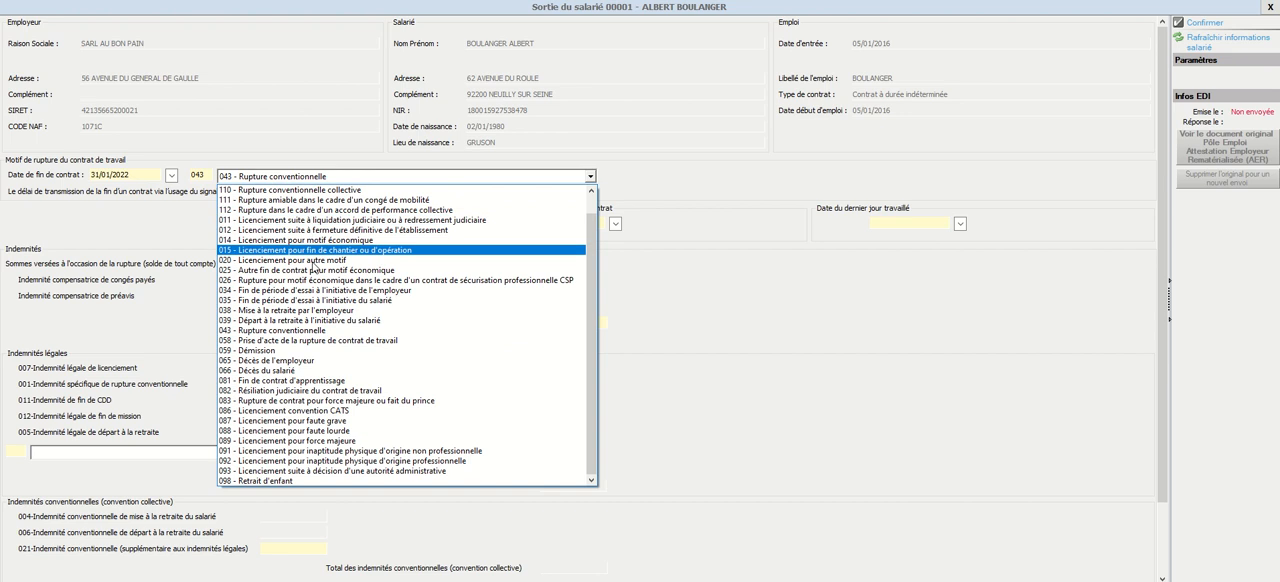
left_click(330, 332)
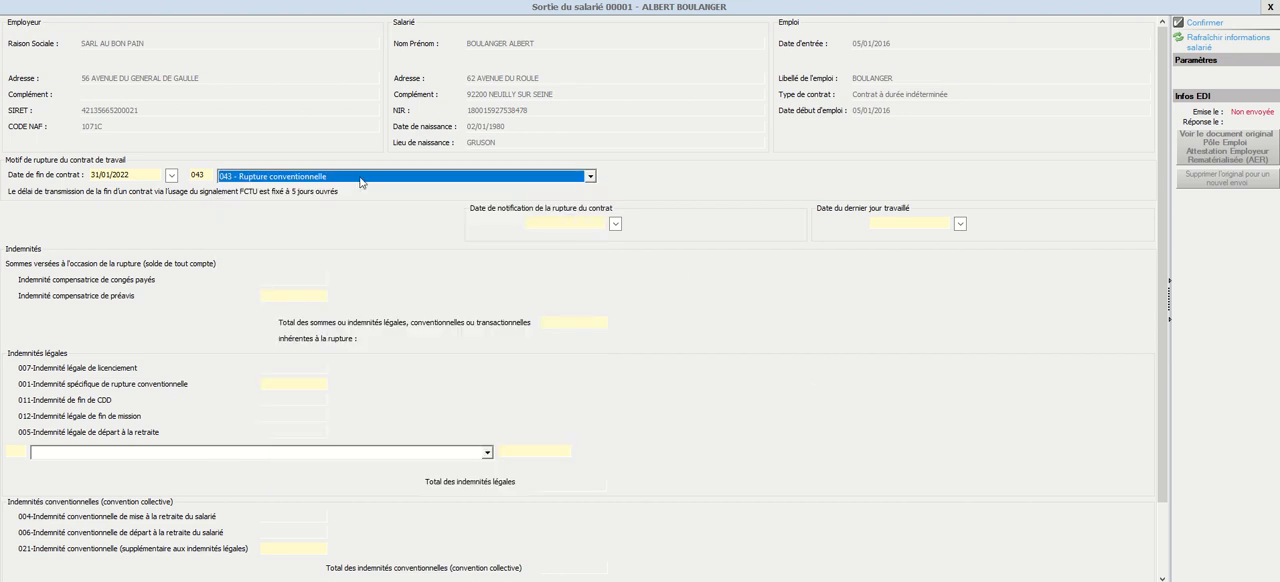
Set the termination notification date to 05/01/2022 and the last day worked to 31/01/2022
left_click(552, 224)
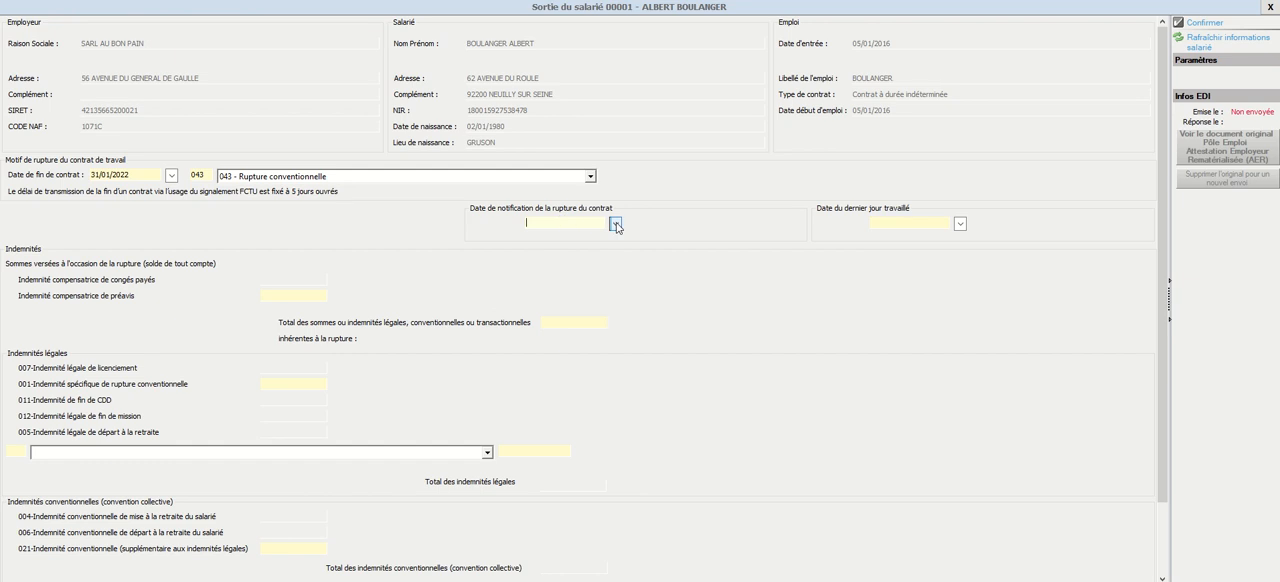
left_click(617, 224)
left_click(616, 242)
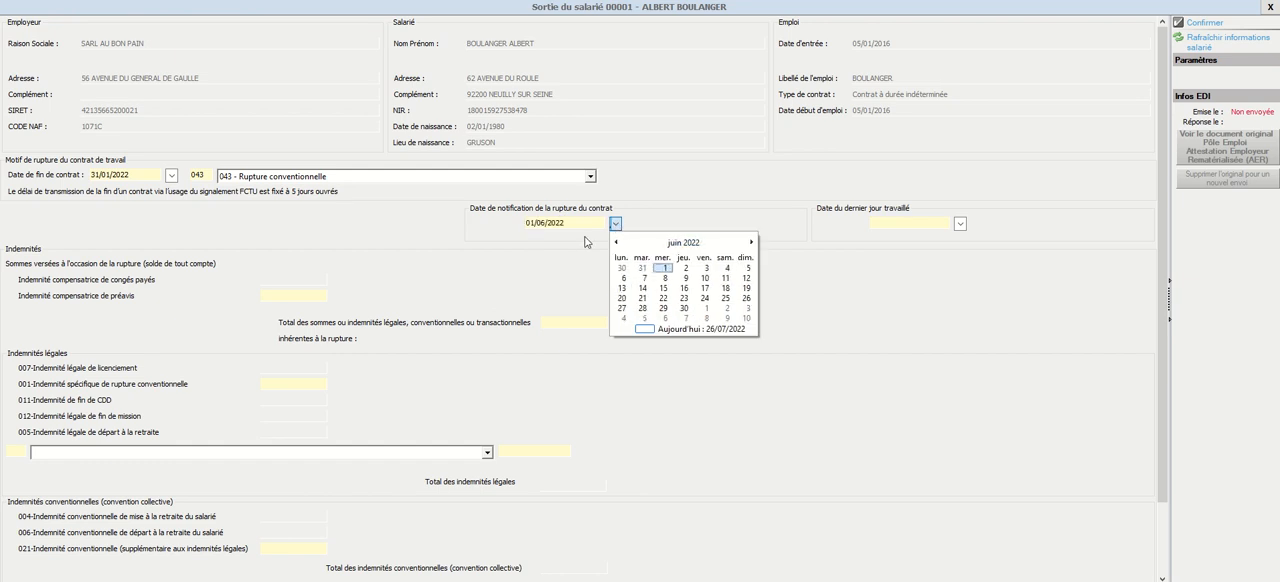
left_click_drag(580, 224, 505, 228)
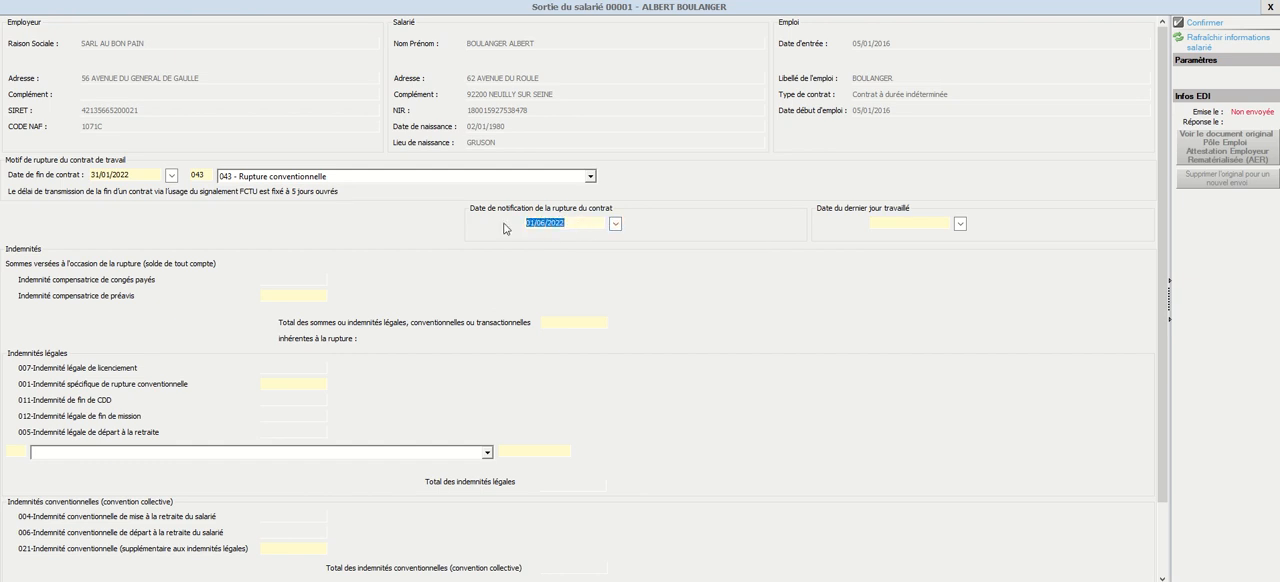
type("05")
type("/01")
key("Tab")
type("31/01/2022")
Enter 6500 as the total of legal, conventional or transactional indemnities inherent to the termination
type("6 5")
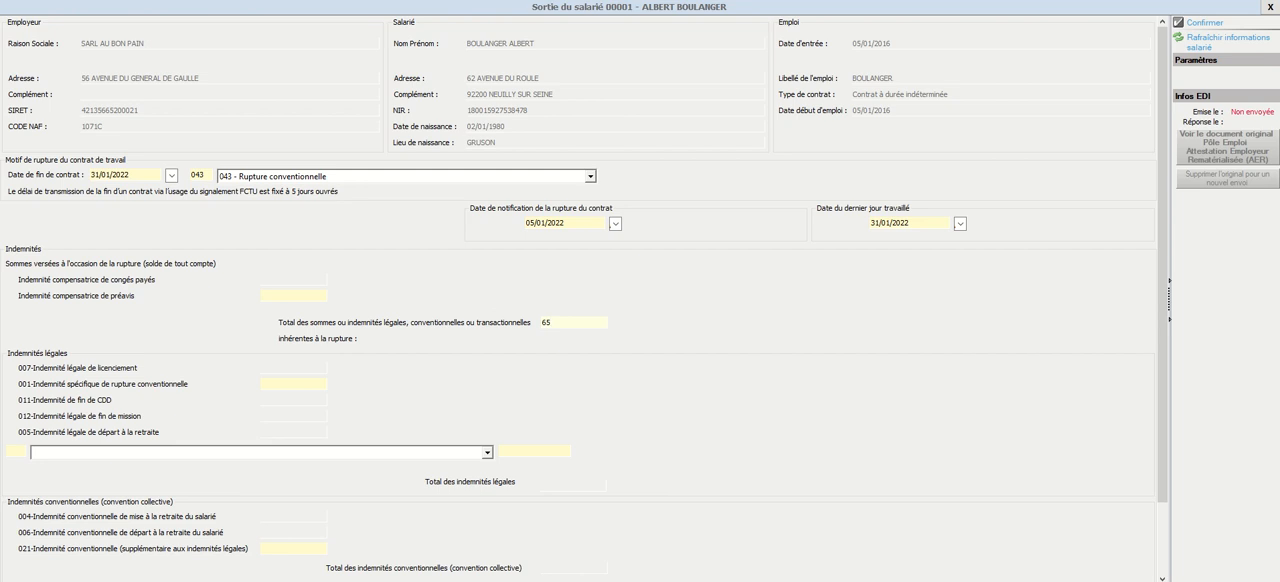
type("00")
key("Tab")
left_click(566, 322)
Enter 3450 as the legal indemnity 001-Indemnité spécifique de rupture conventionnelle
left_click(281, 381)
left_click(590, 322)
left_click(280, 383)
type("3450")
key("Tab")
Review the indemnity amounts, confirm the employee's exit and recalculate the January 2022 payslip
left_click(309, 388)
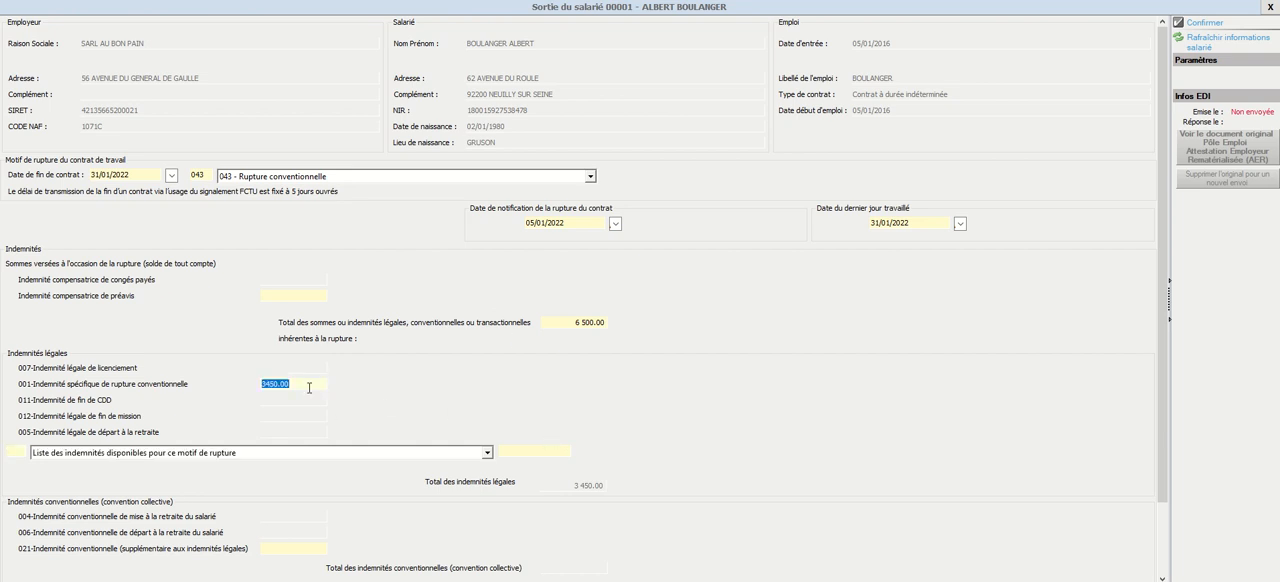
left_click(580, 323)
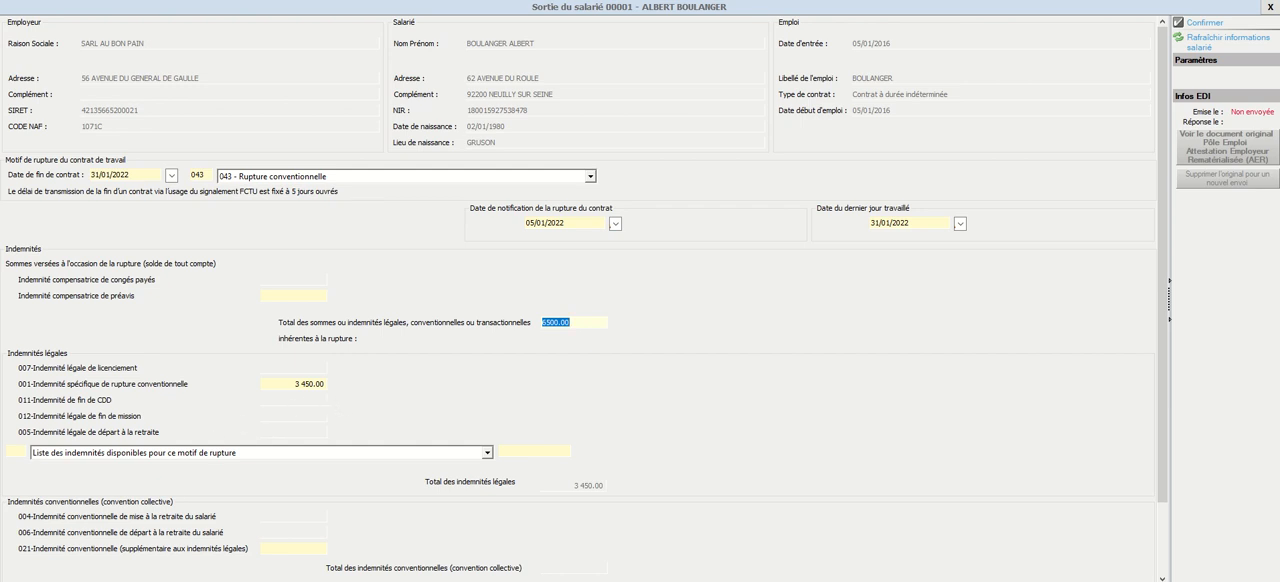
scroll(550, 420, "down", 3)
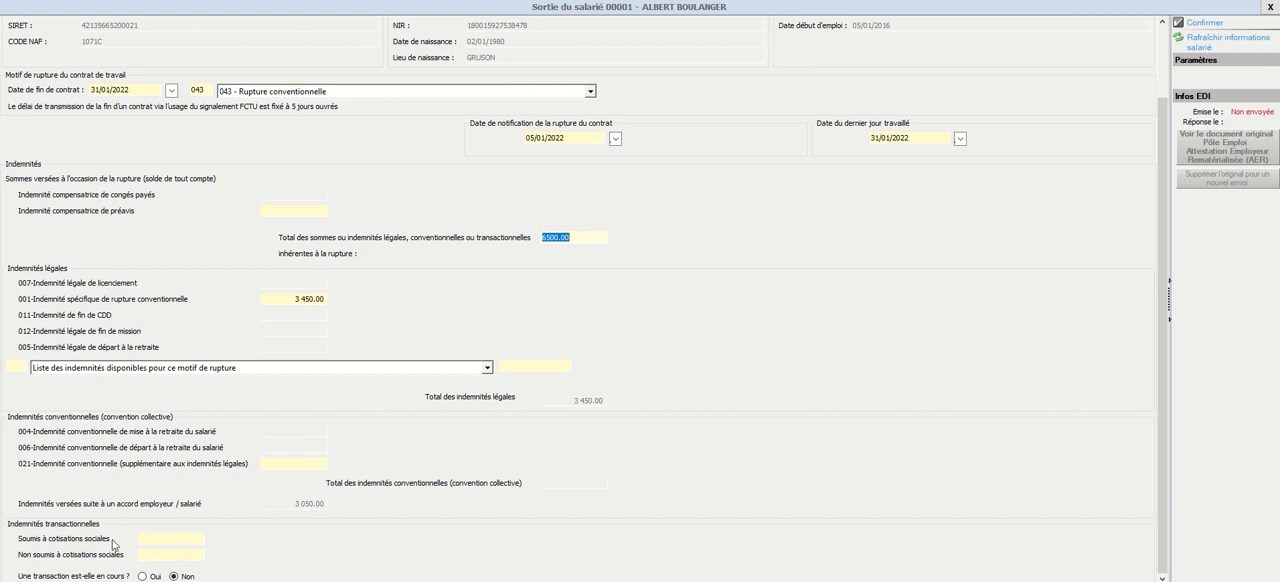
left_click(185, 538)
scroll(401, 553, "up", 3)
scroll(397, 546, "down", 3)
left_click(1195, 23)
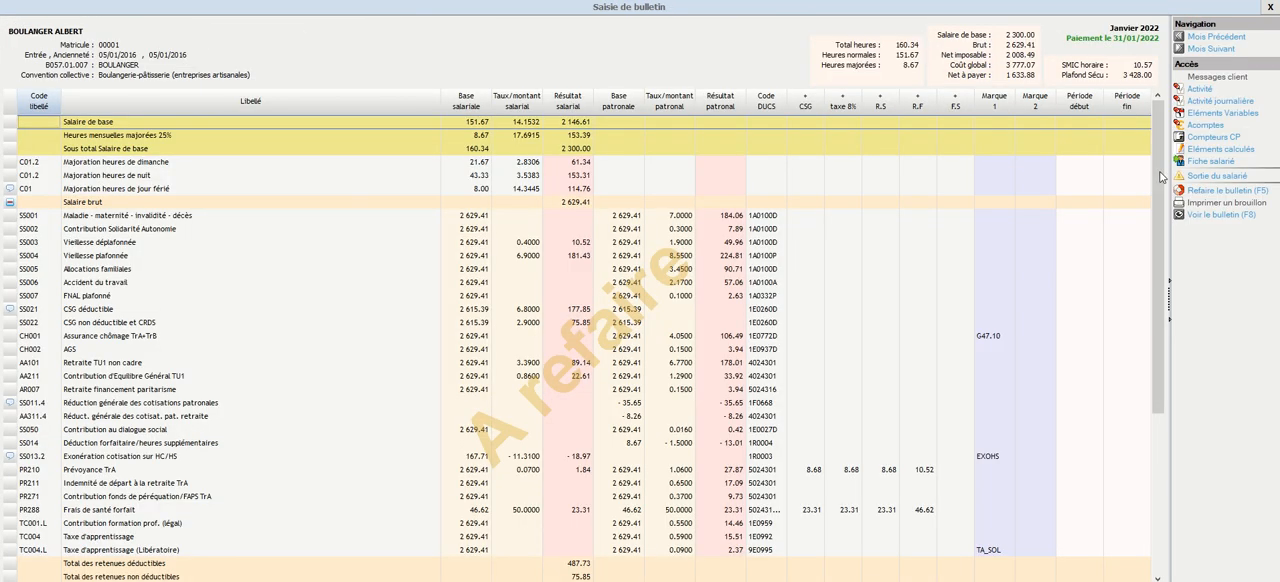
left_click(1213, 195)
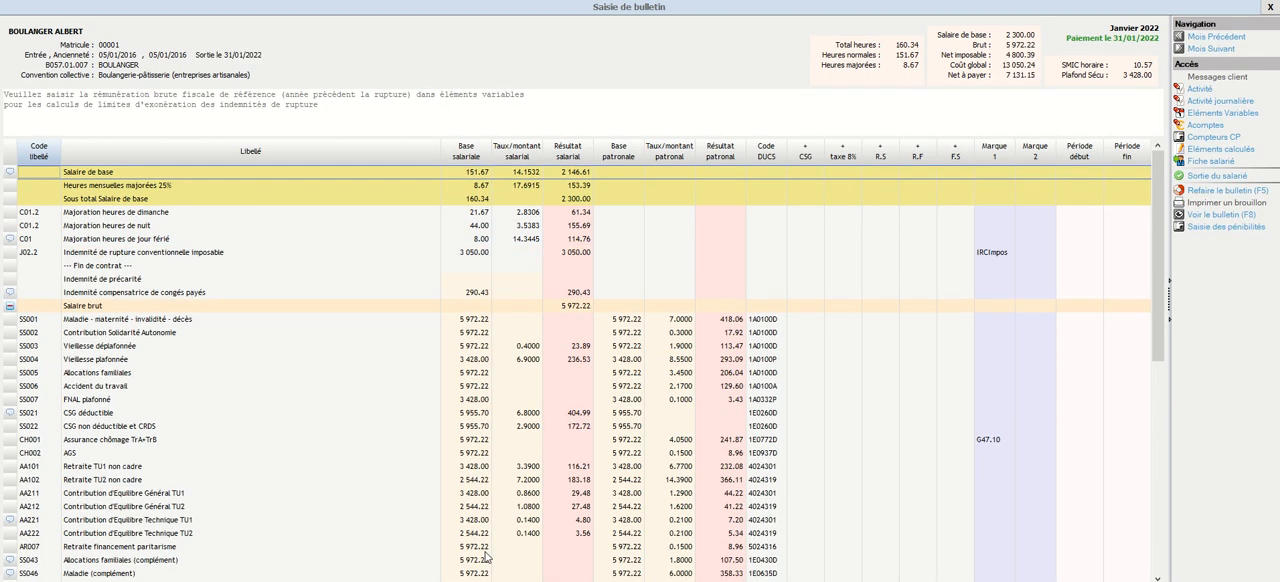
Examine the taxable and exempt conventional termination indemnity lines on the recalculated payslip
left_click(478, 253)
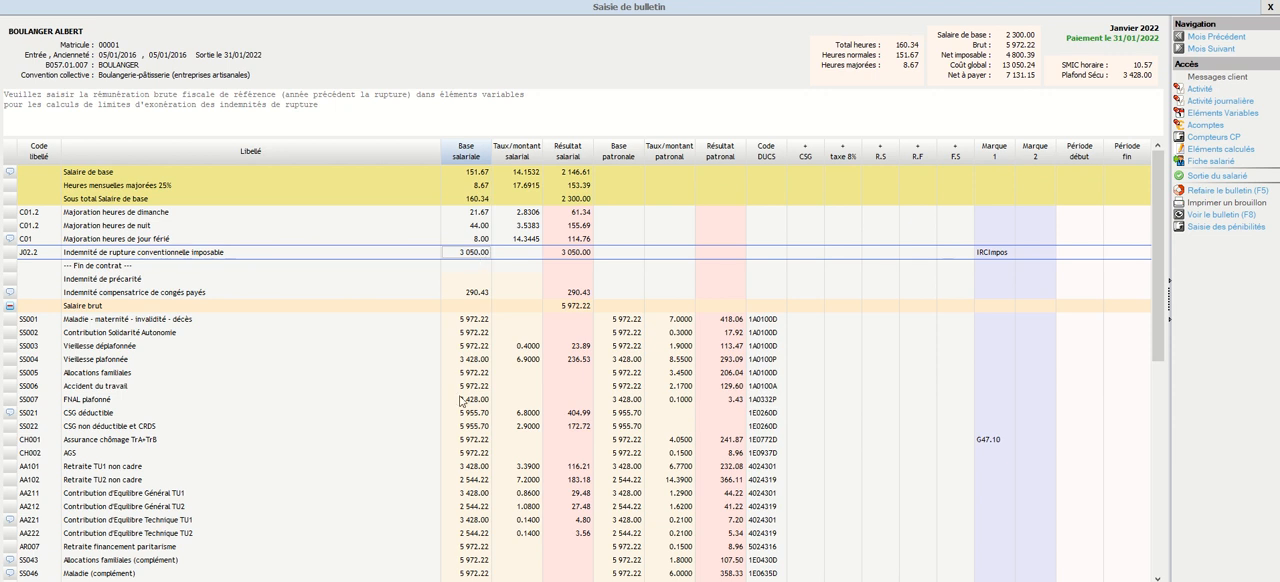
scroll(463, 400, "down", 15)
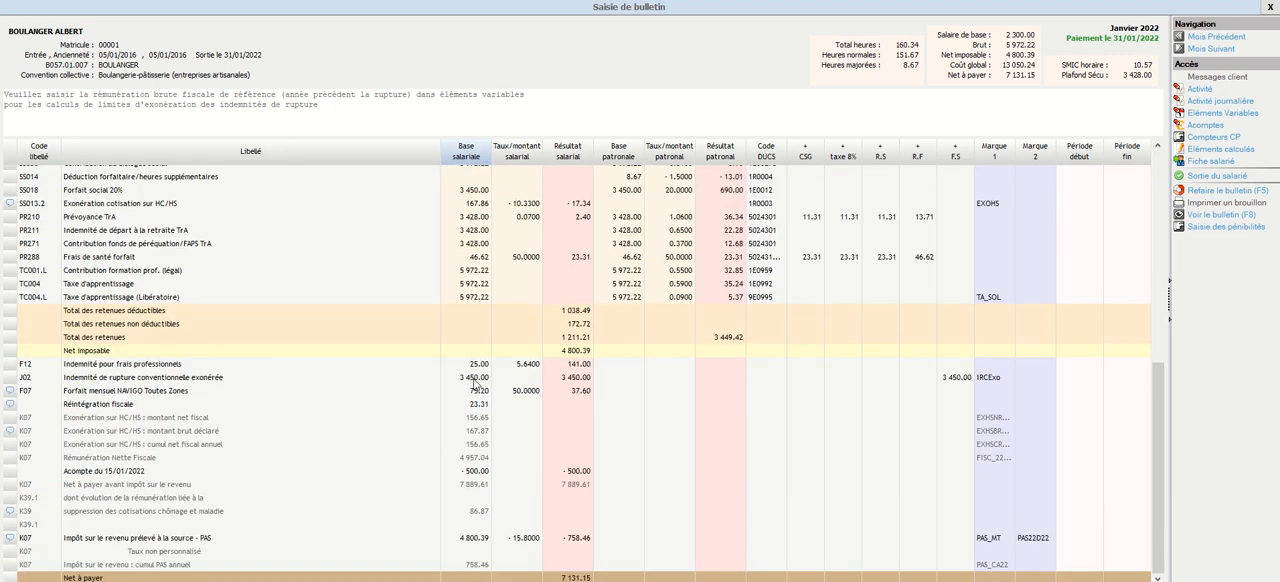
left_click(476, 380)
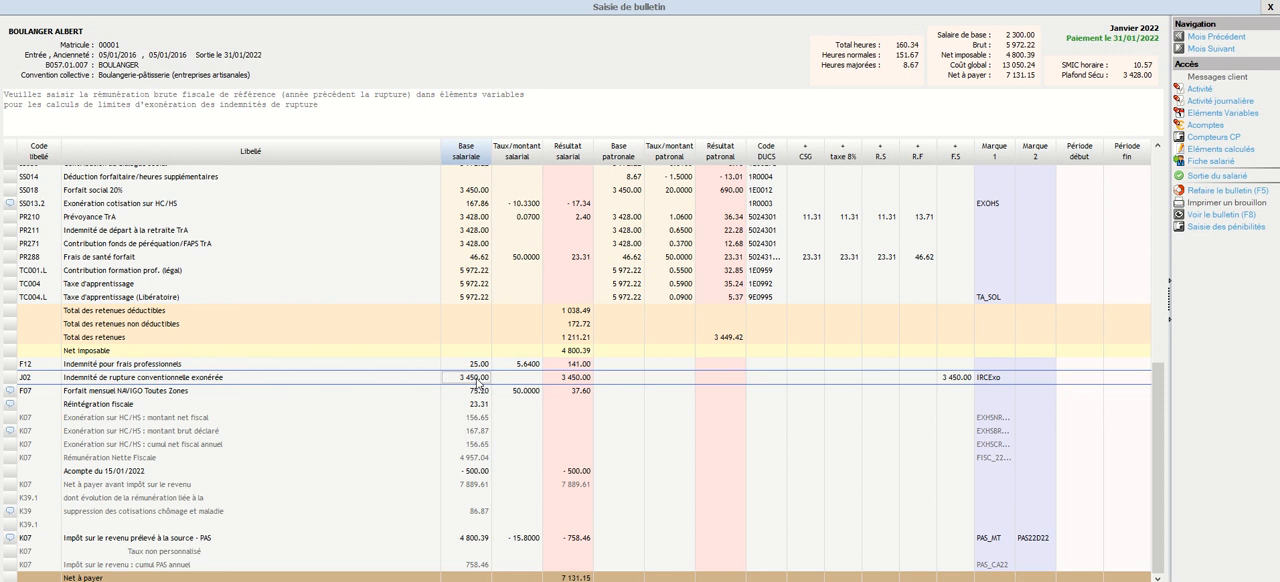
scroll(228, 540, "up", 15)
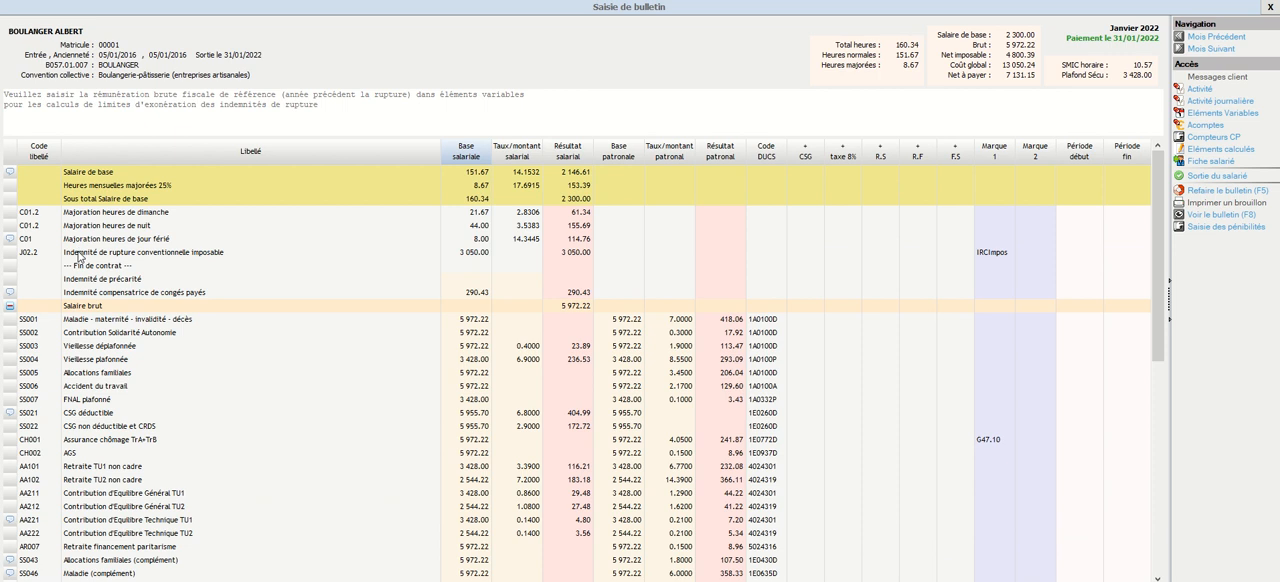
left_click(80, 255)
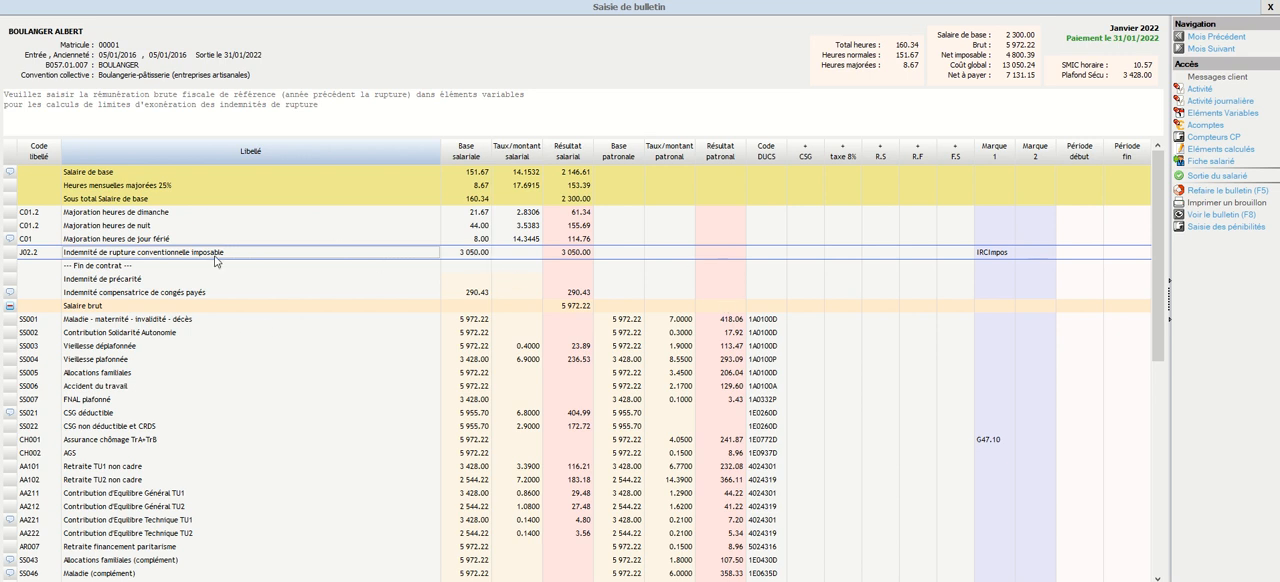
left_click(472, 254)
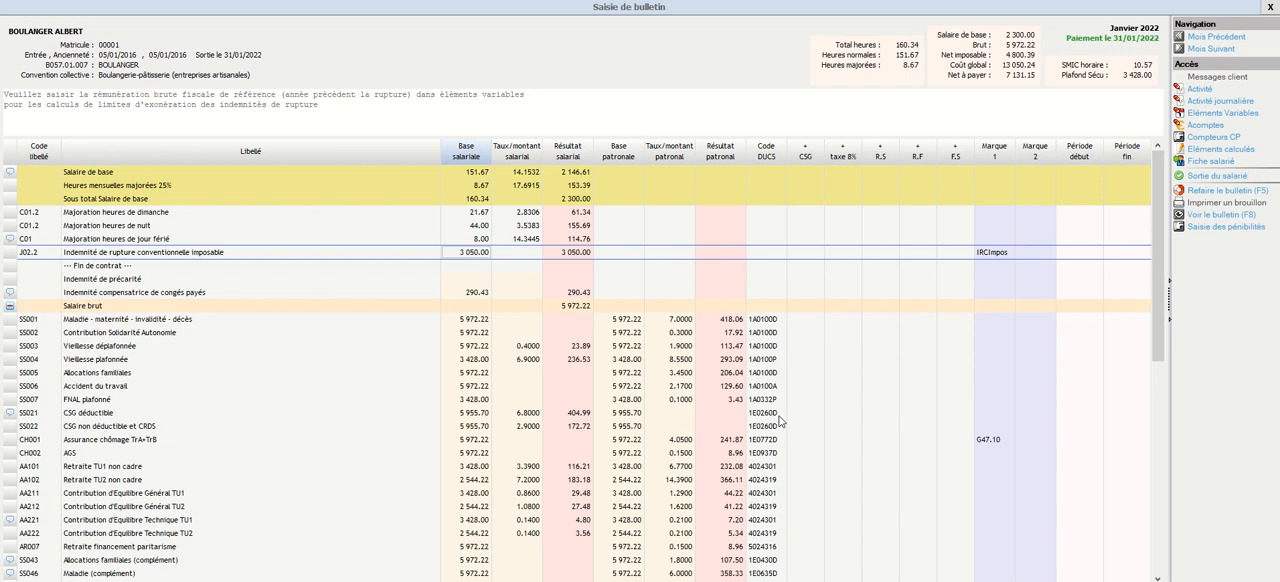
Set the employee's BrutFiscalN-1 to 30 000 in the January 2022 variable elements and recalculate the payslip
left_click(1217, 112)
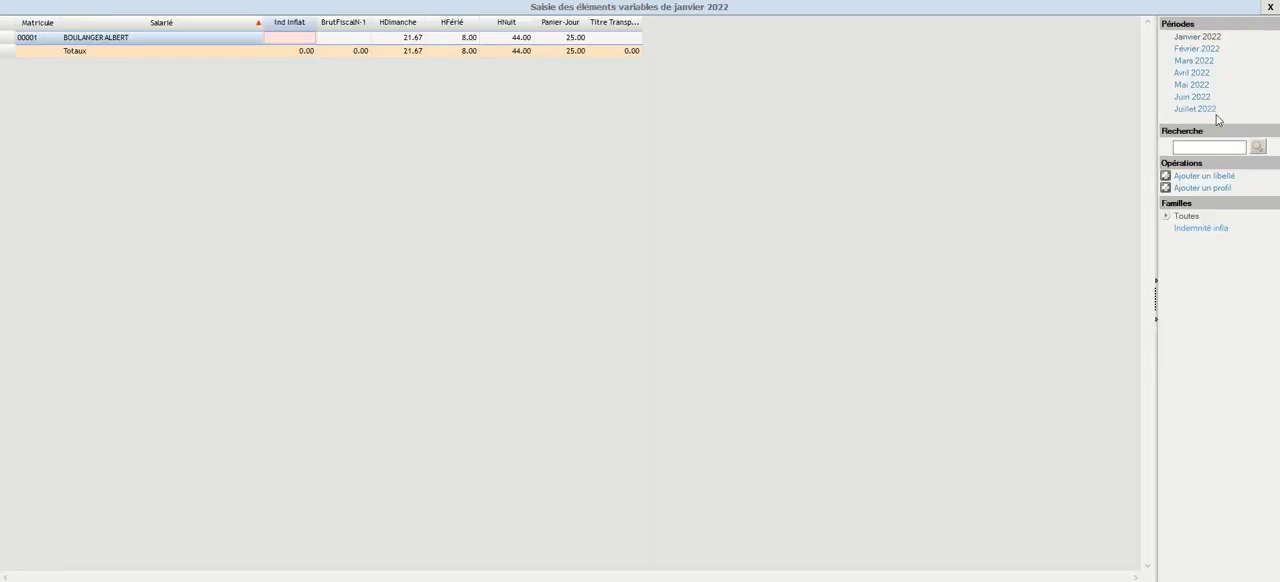
left_click(343, 38)
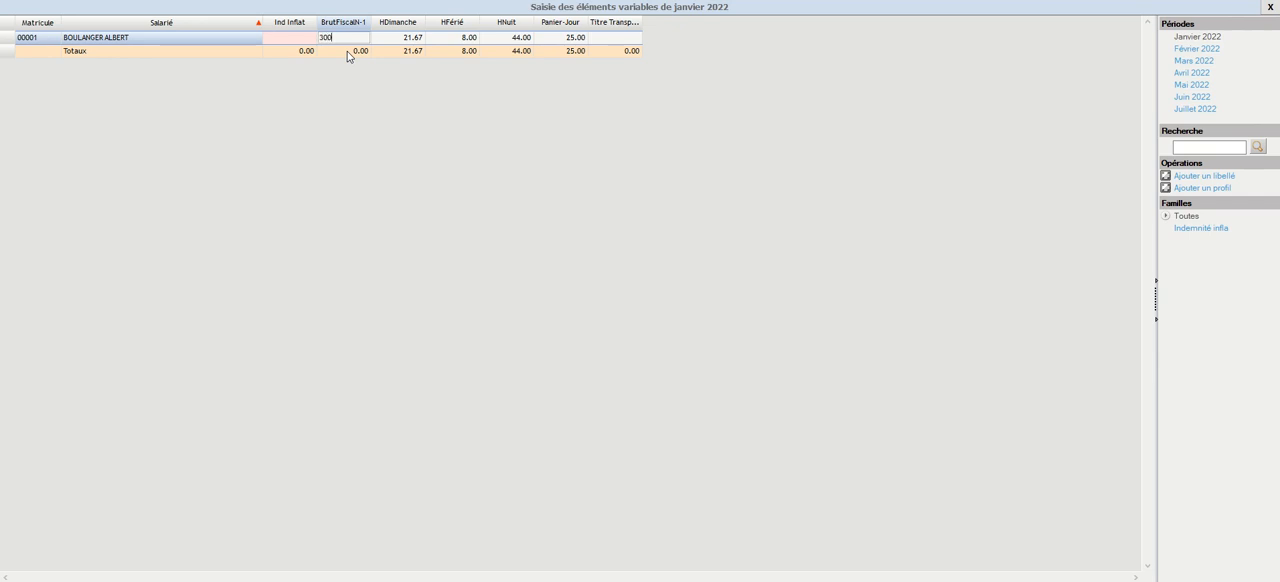
left_click(347, 51)
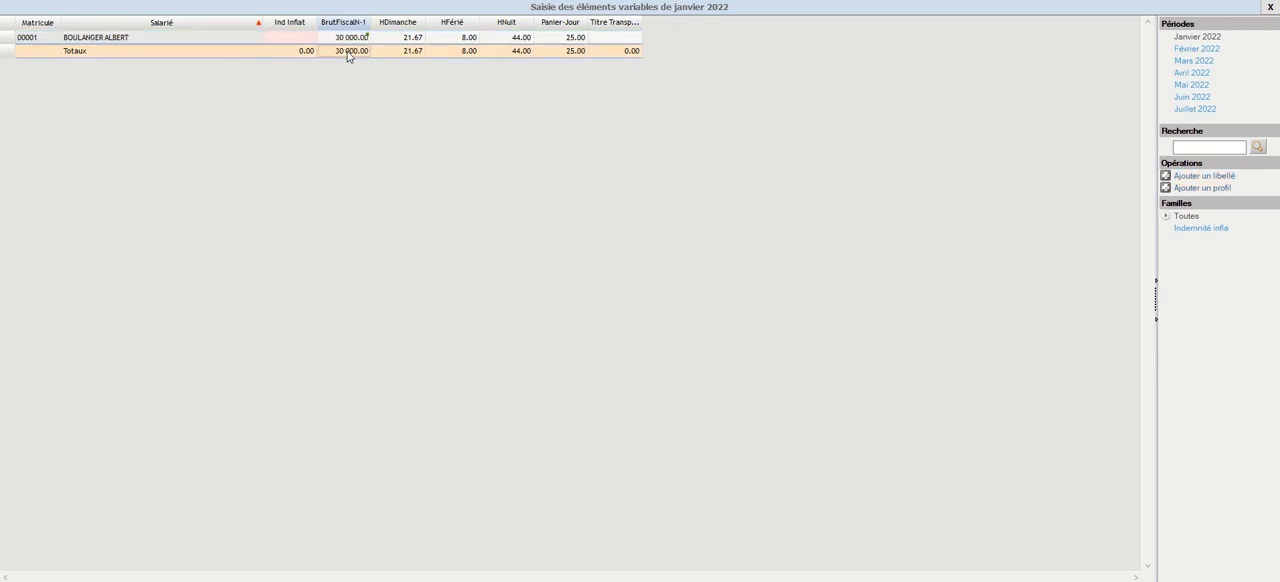
left_click(1270, 7)
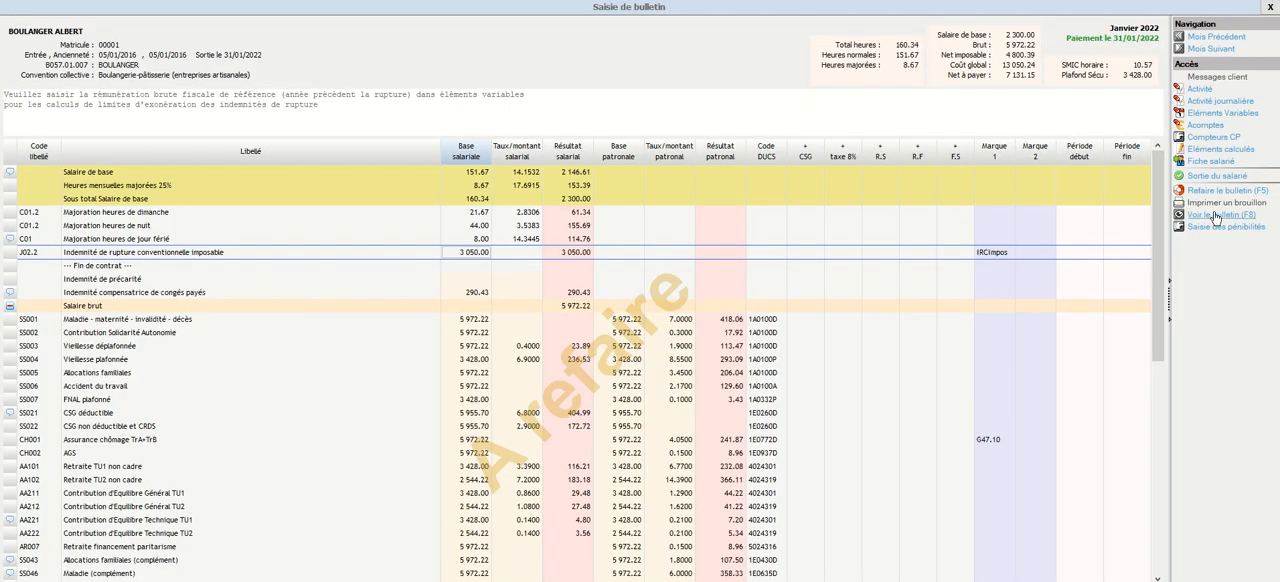
left_click(1228, 190)
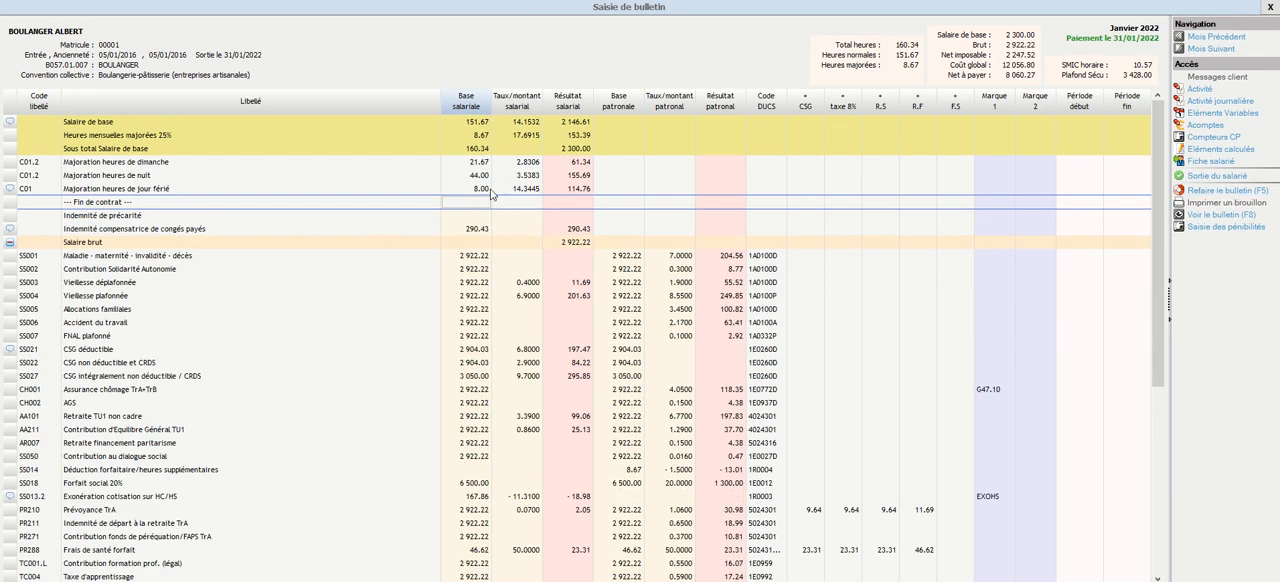
scroll(484, 199, "down", 8)
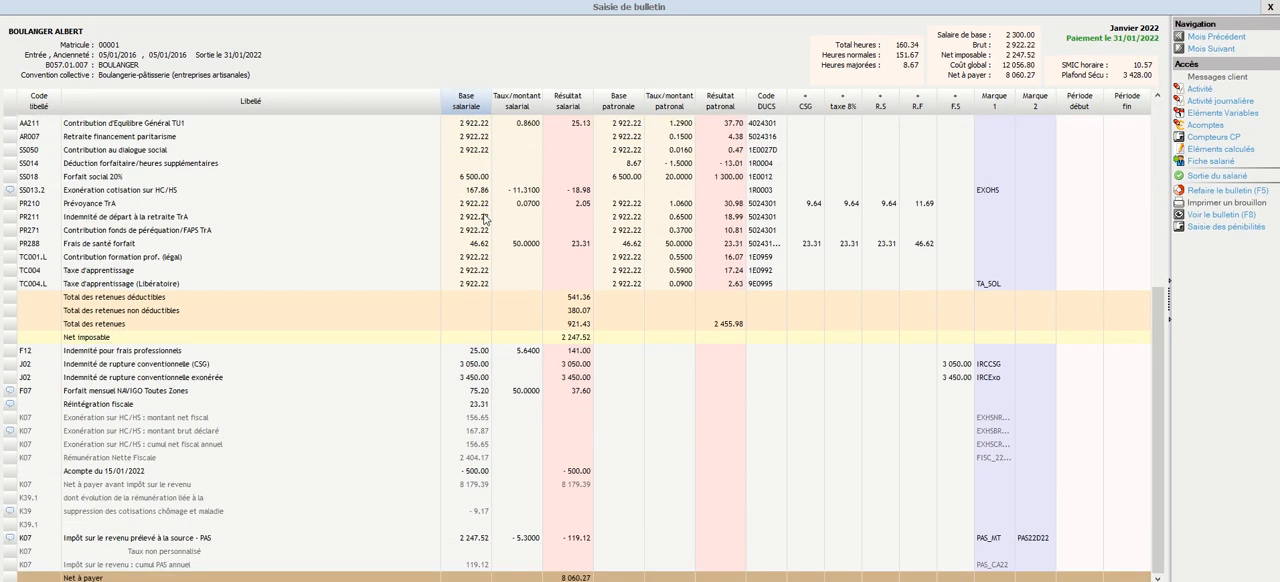
Compare the base amounts of the CSG-liable and exempt conventional termination indemnity lines on the January 2022 payslip
left_click(477, 366)
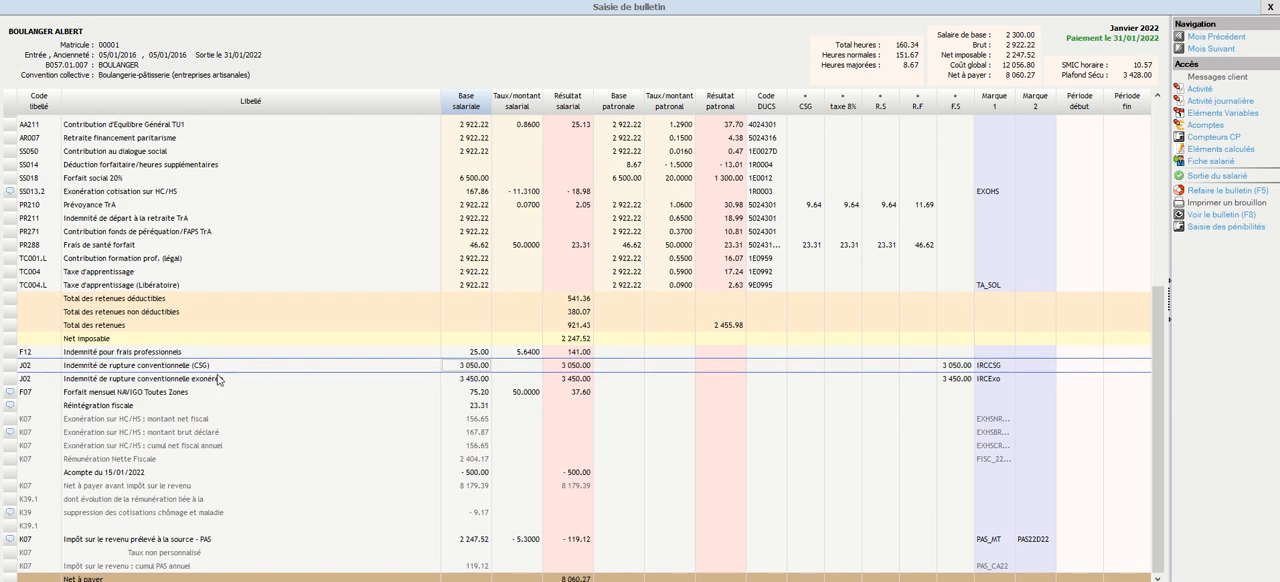
left_click(478, 382)
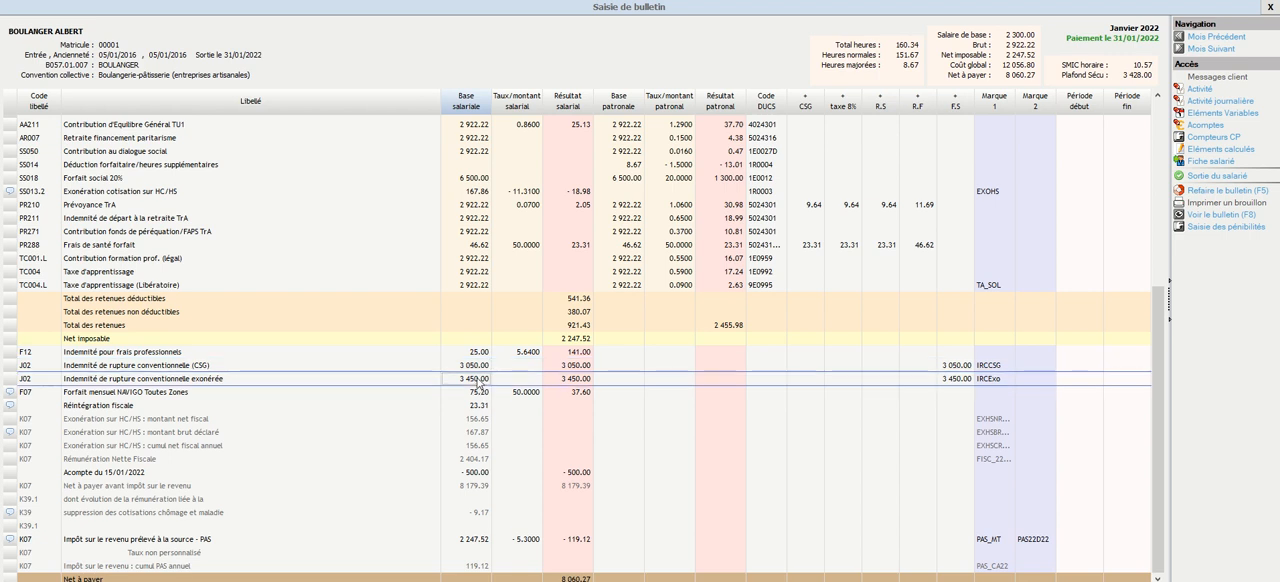
left_click(478, 368)
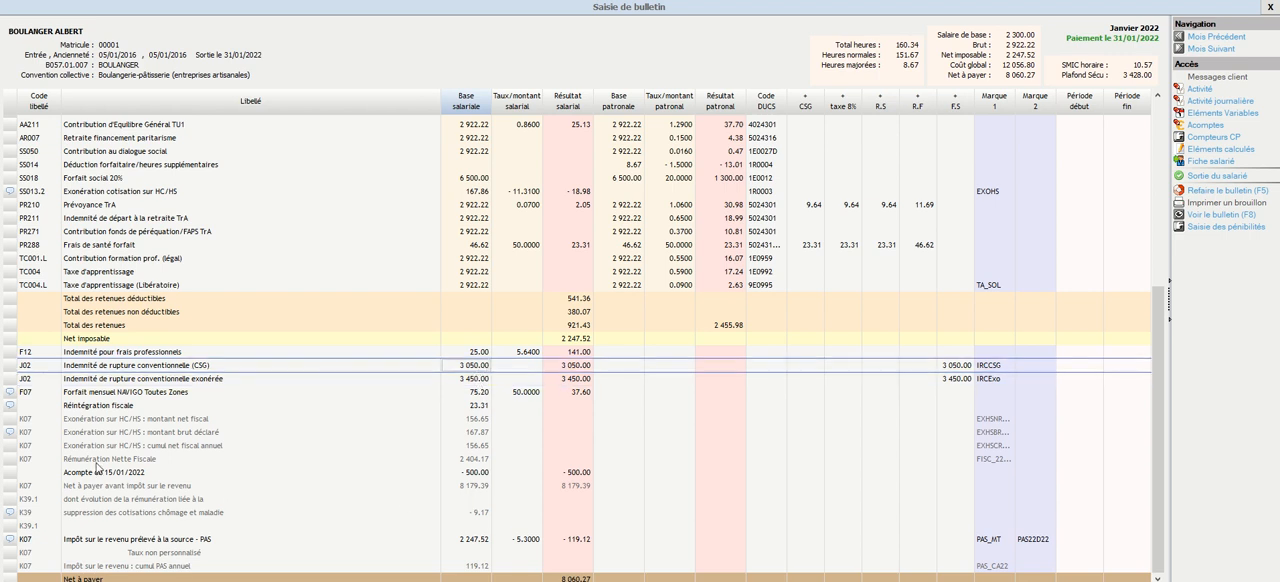
Check the indemnities in the employee's exit record again, reconfirm the exit and recalculate the January 2022 payslip
left_click(1216, 176)
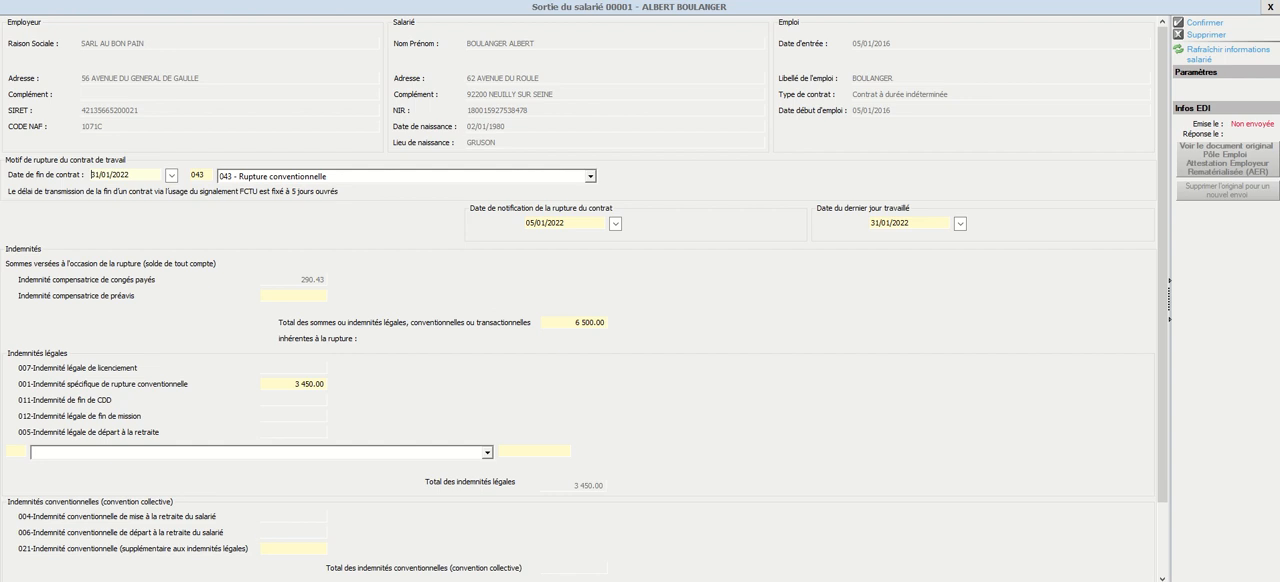
left_click(1205, 22)
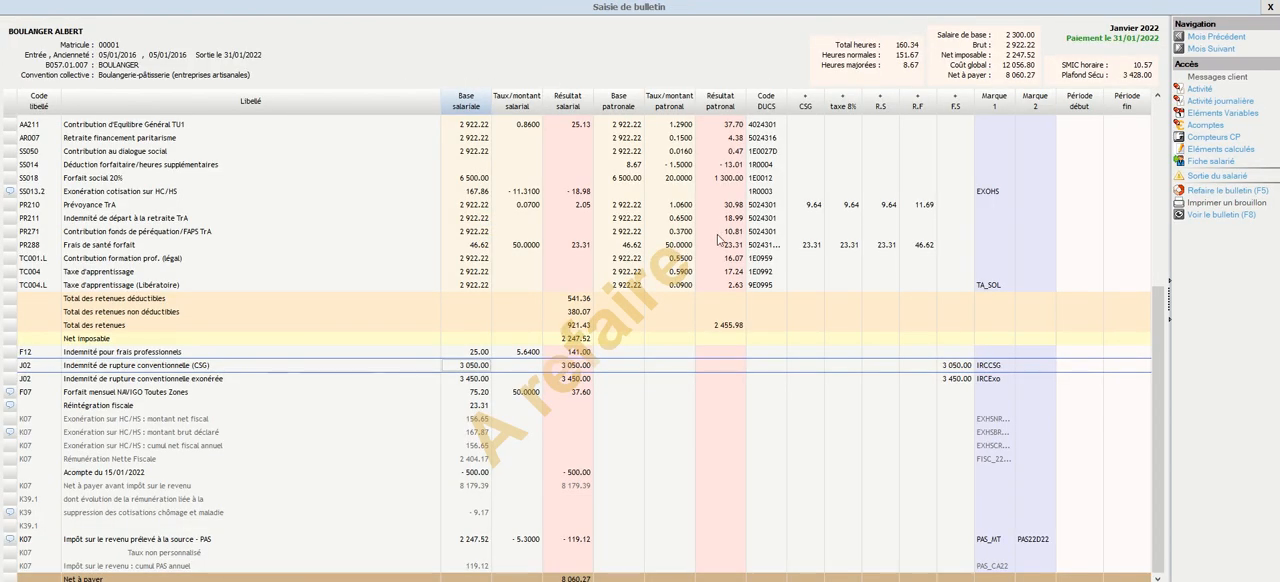
scroll(720, 240, "up", 3)
left_click(1243, 191)
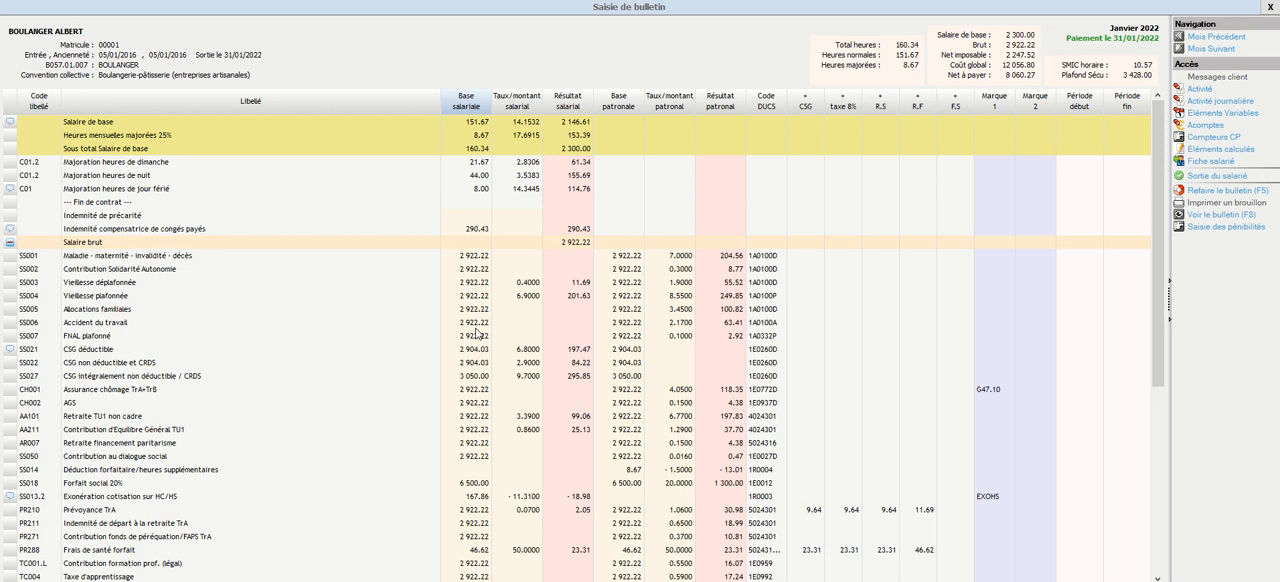
Close the payslip and open the Attestation employeur dated 31/01/2022 from employee 00001's document history
left_click(1270, 8)
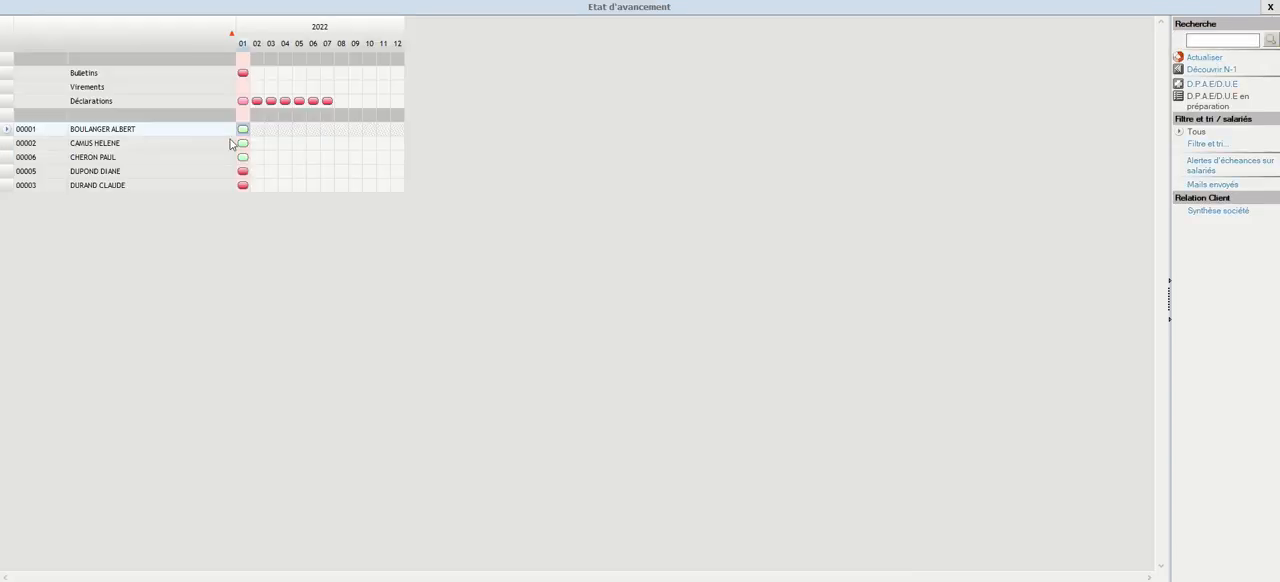
left_click(126, 133)
right_click(123, 136)
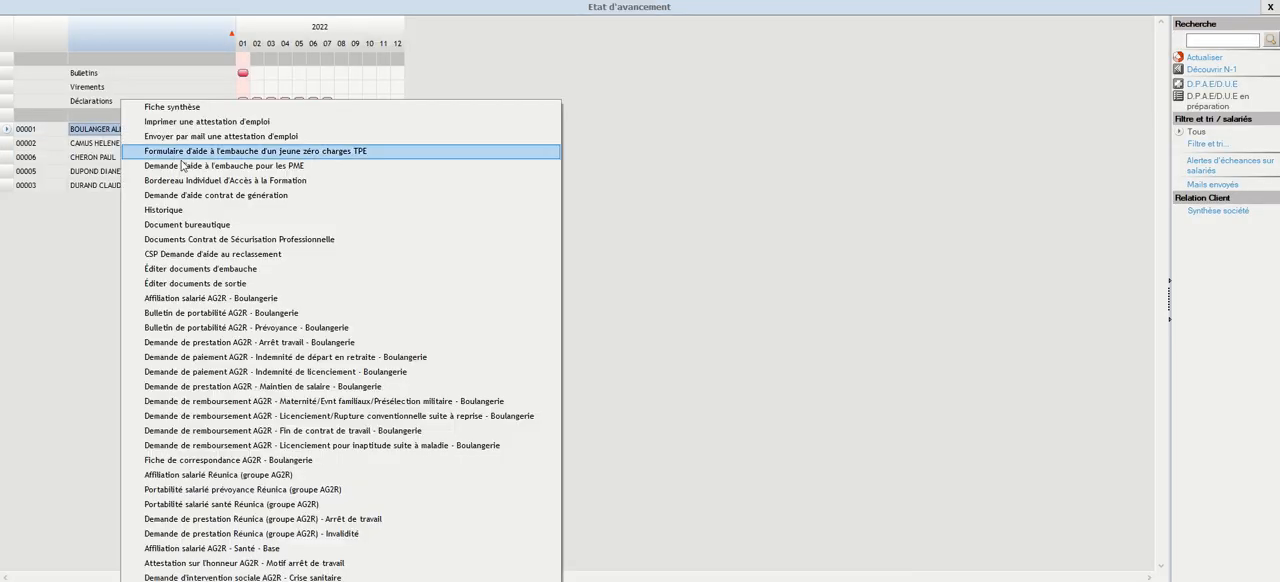
left_click(200, 210)
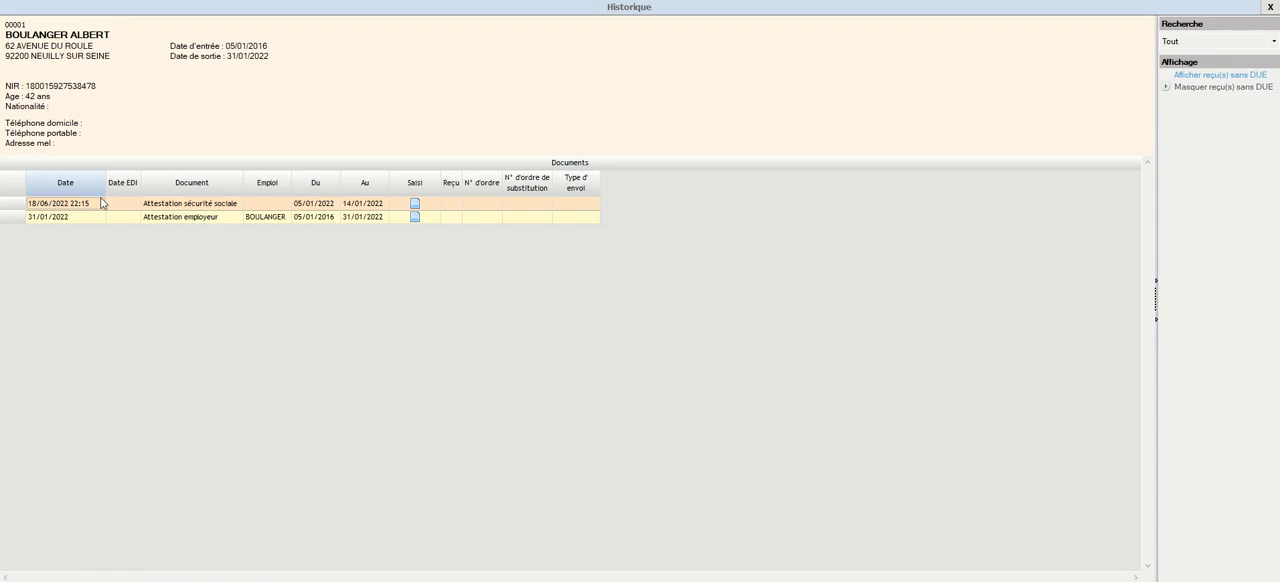
left_click(414, 216)
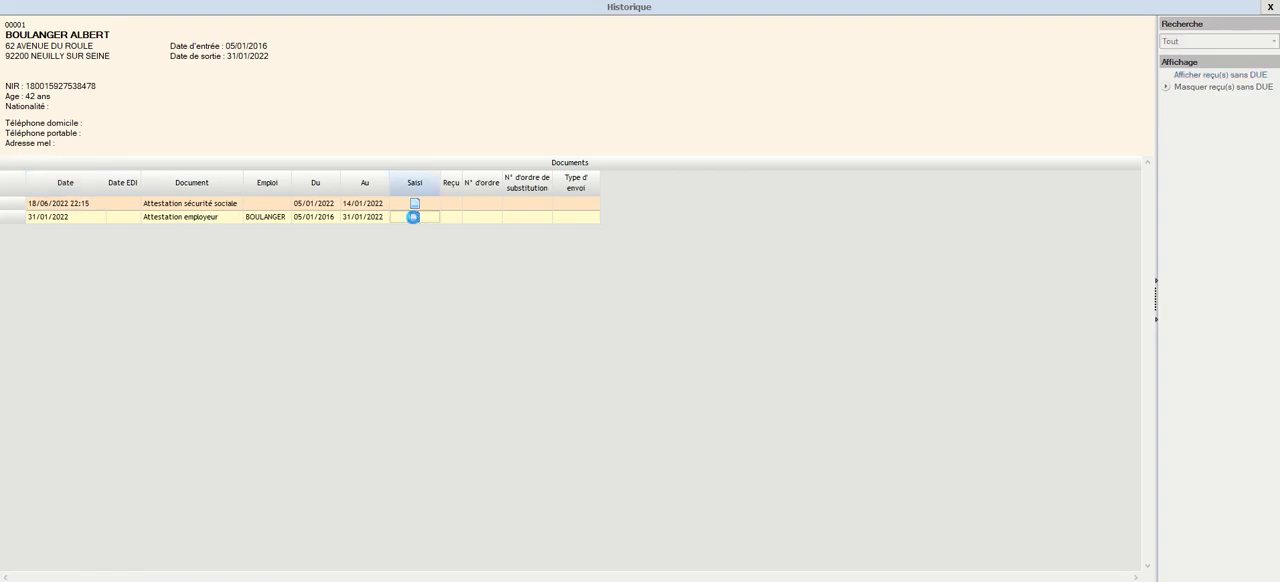